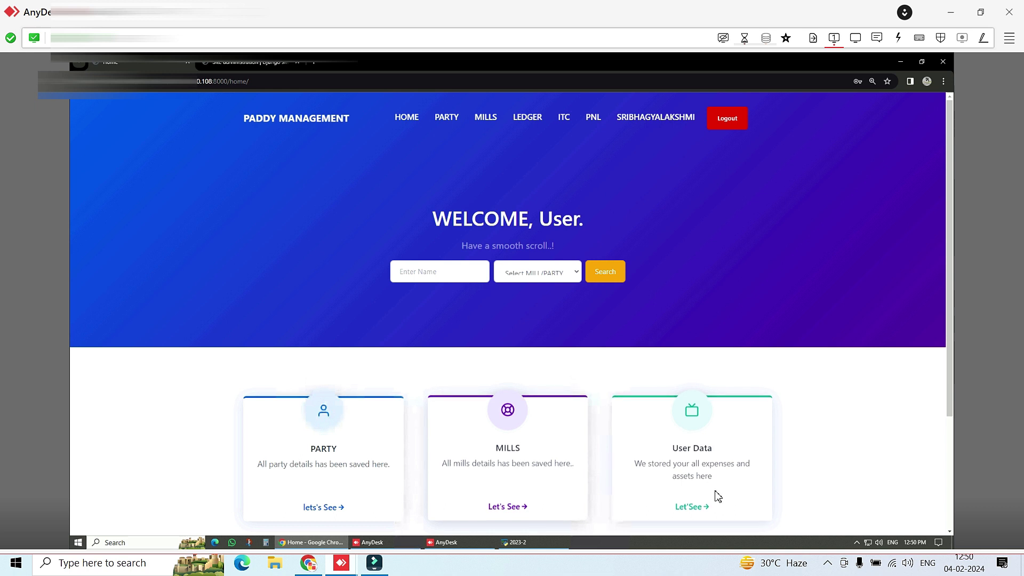
Open the User Data entry form and examine its mill, party and paddy variety fields.
{"action": "left_click", "coordinate": [695, 509]}
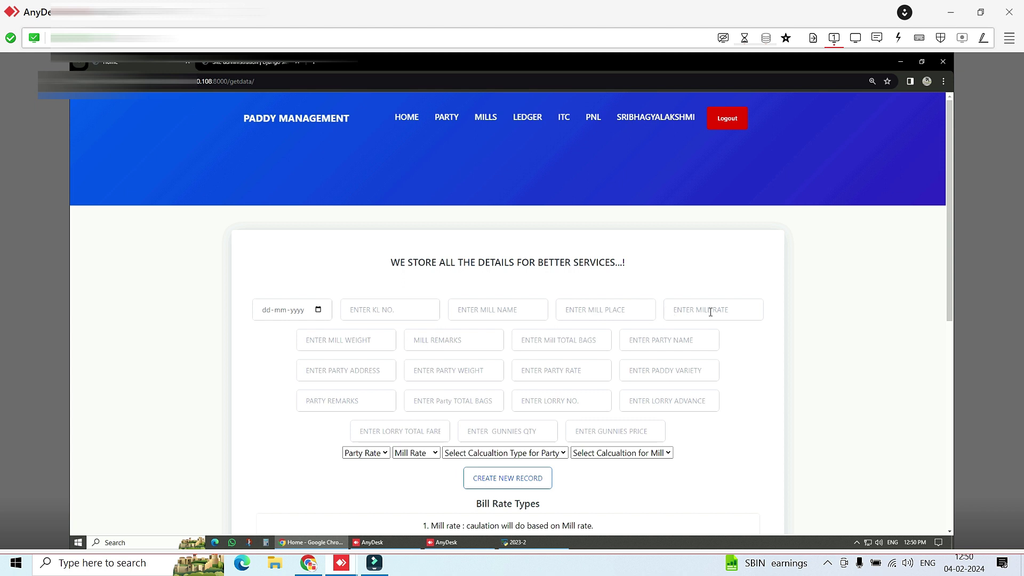
{"action": "left_click", "coordinate": [346, 343]}
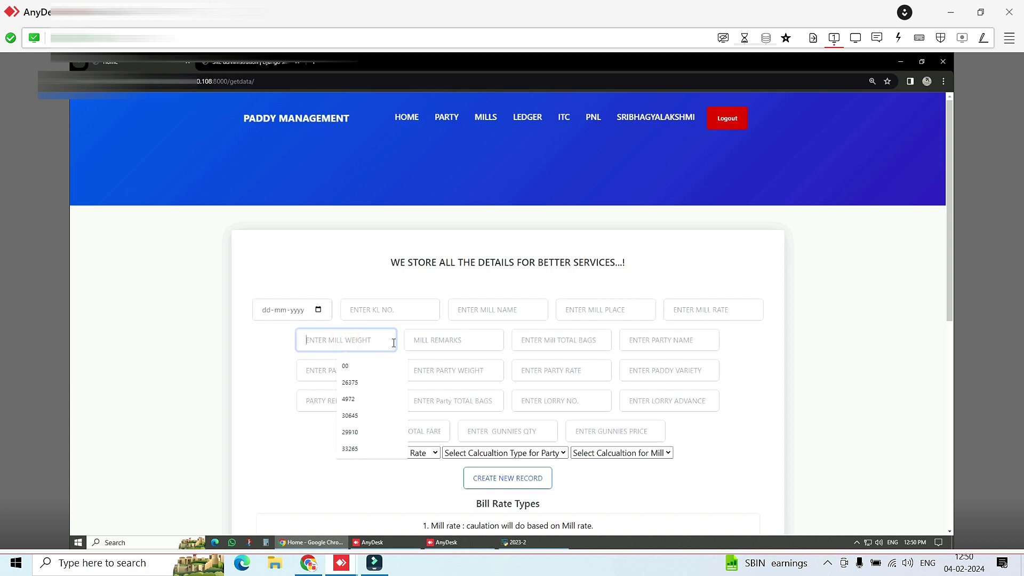
{"action": "left_click", "coordinate": [453, 342]}
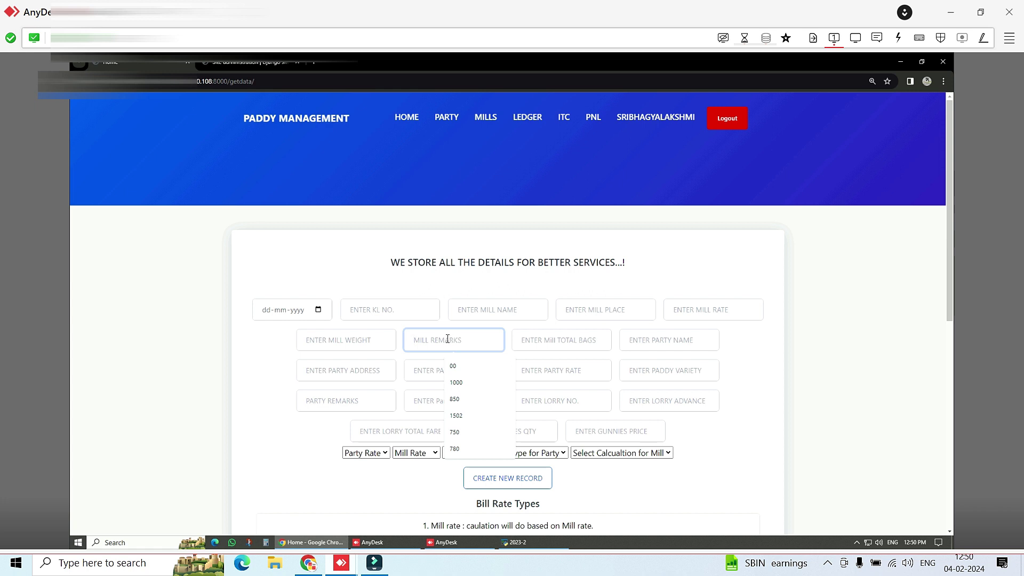
{"action": "left_click", "coordinate": [546, 337]}
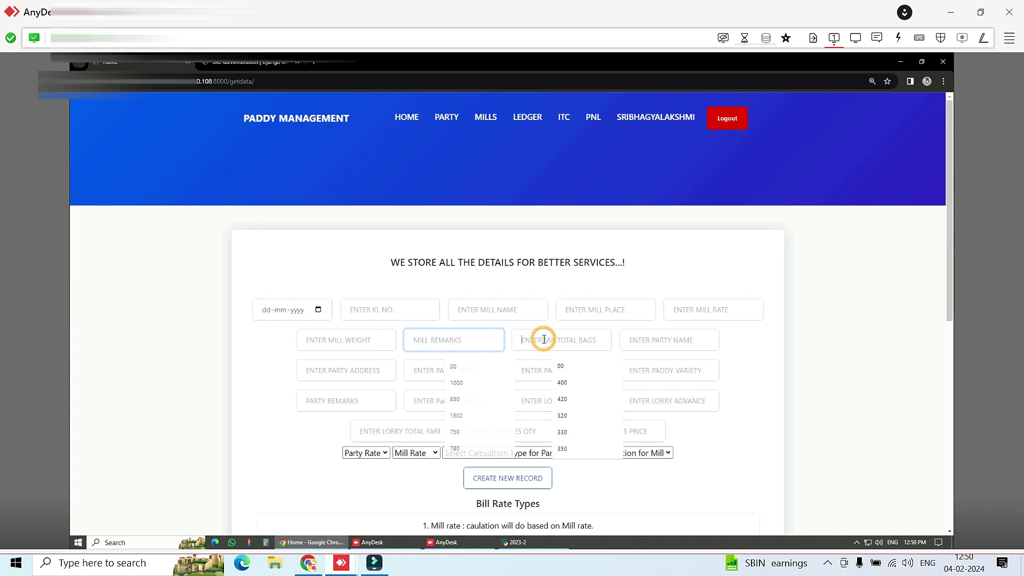
{"action": "left_click", "coordinate": [652, 341]}
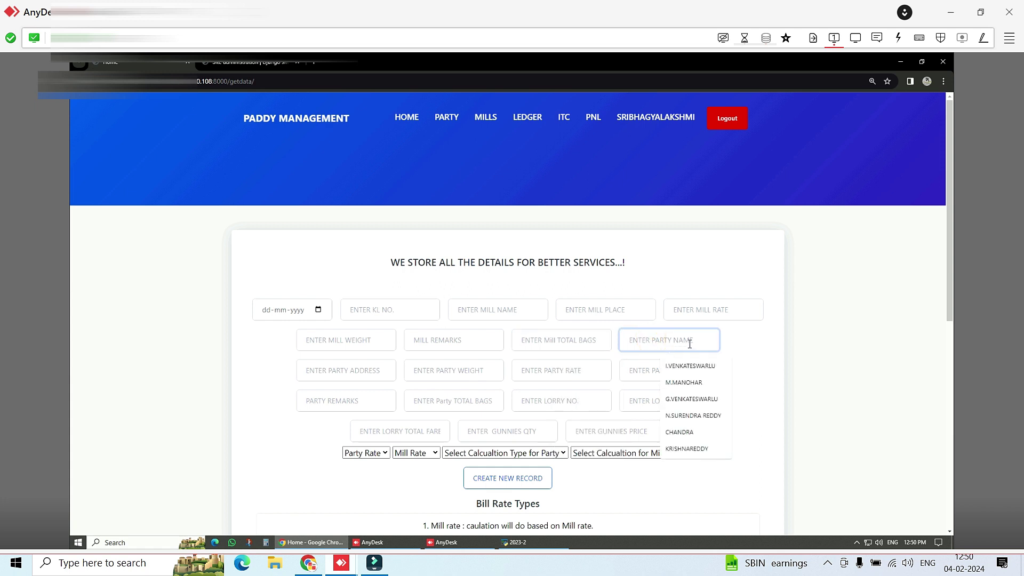
{"action": "left_click", "coordinate": [345, 369]}
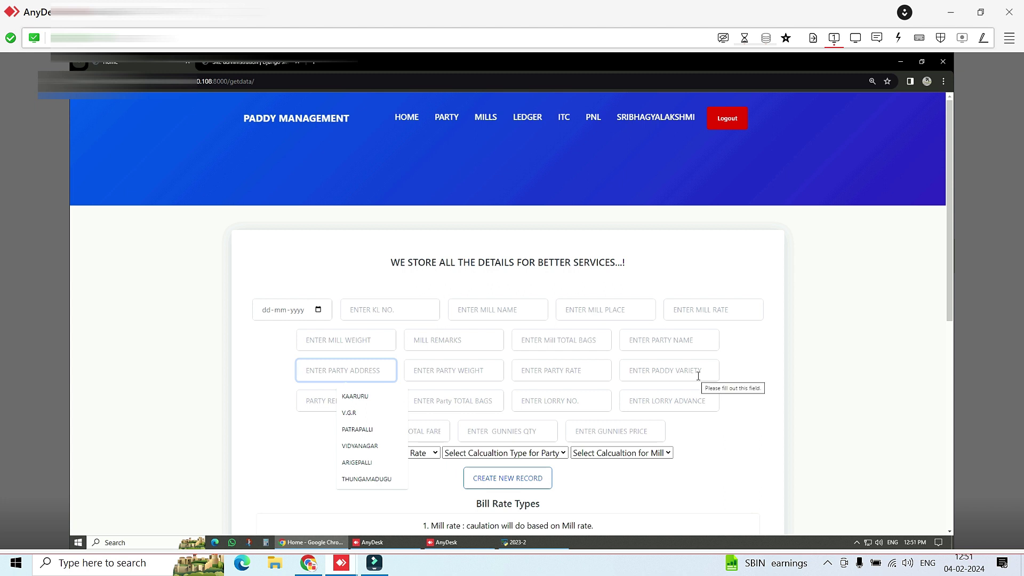
{"action": "triple_click", "coordinate": [738, 355]}
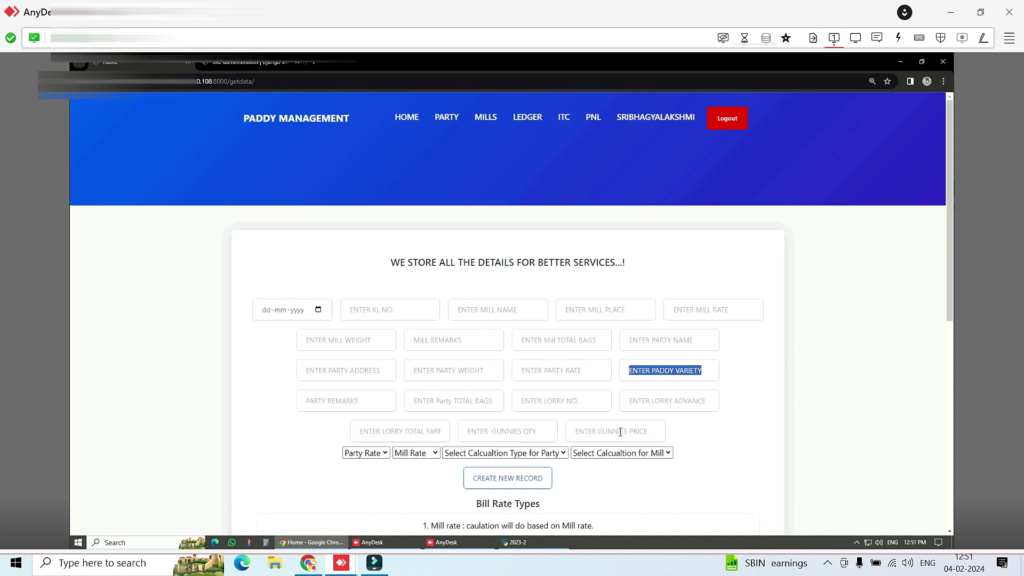
Review the rate and calculation type options for party and mill, along with the explanations below the form.
{"action": "left_click", "coordinate": [372, 452]}
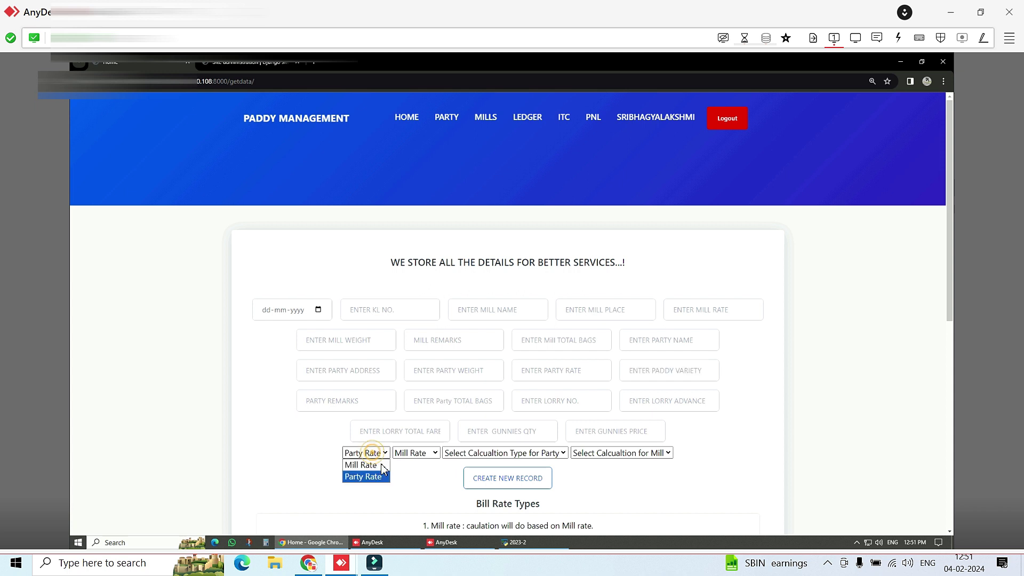
{"action": "left_click", "coordinate": [429, 453]}
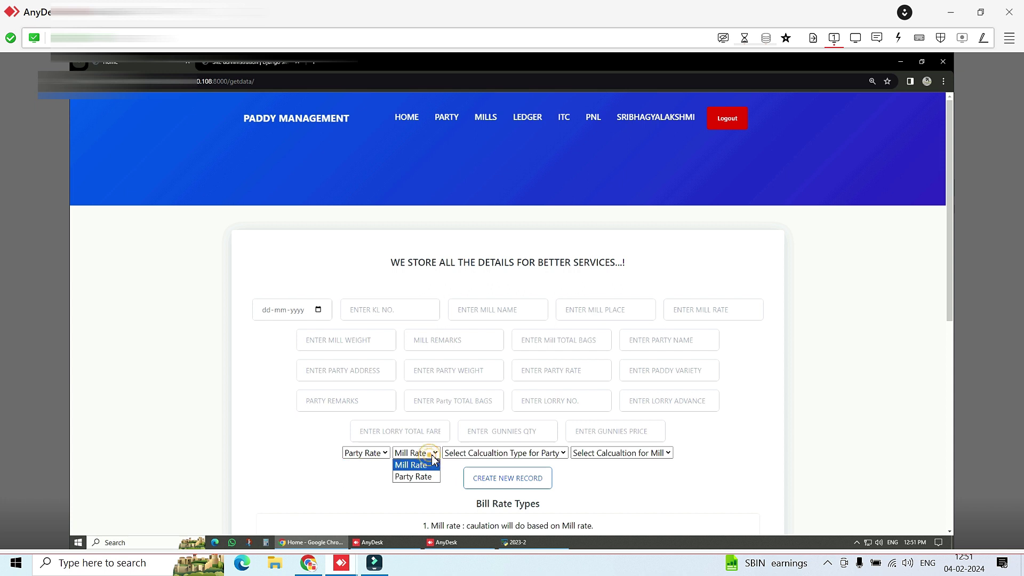
{"action": "left_click", "coordinate": [495, 455]}
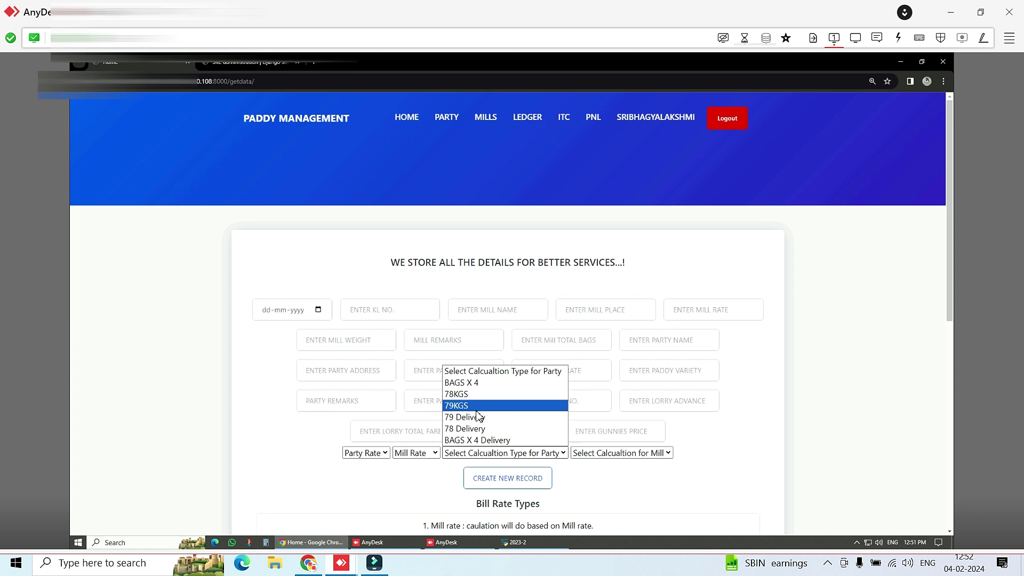
{"action": "left_click", "coordinate": [619, 477]}
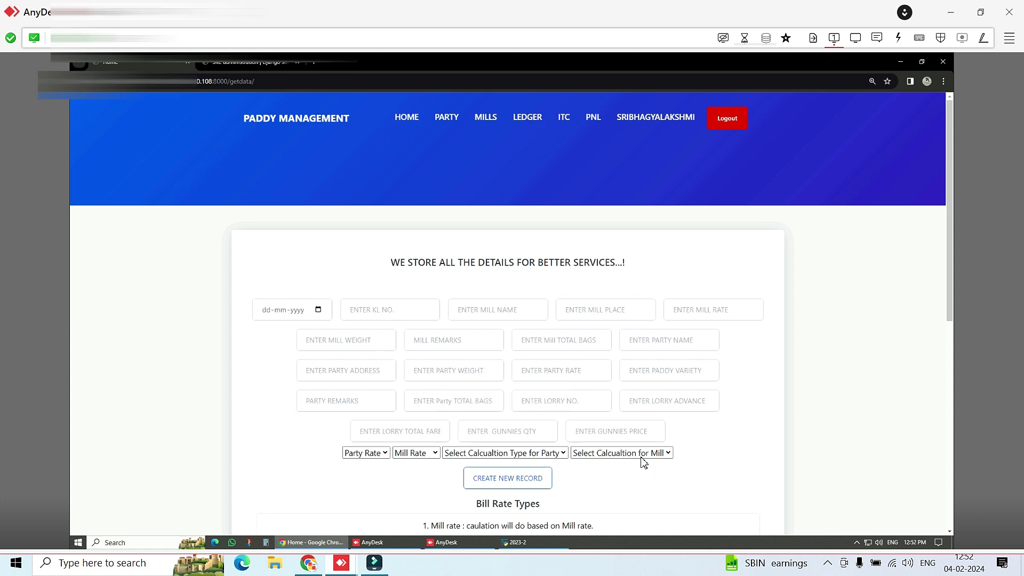
{"action": "left_click", "coordinate": [642, 457]}
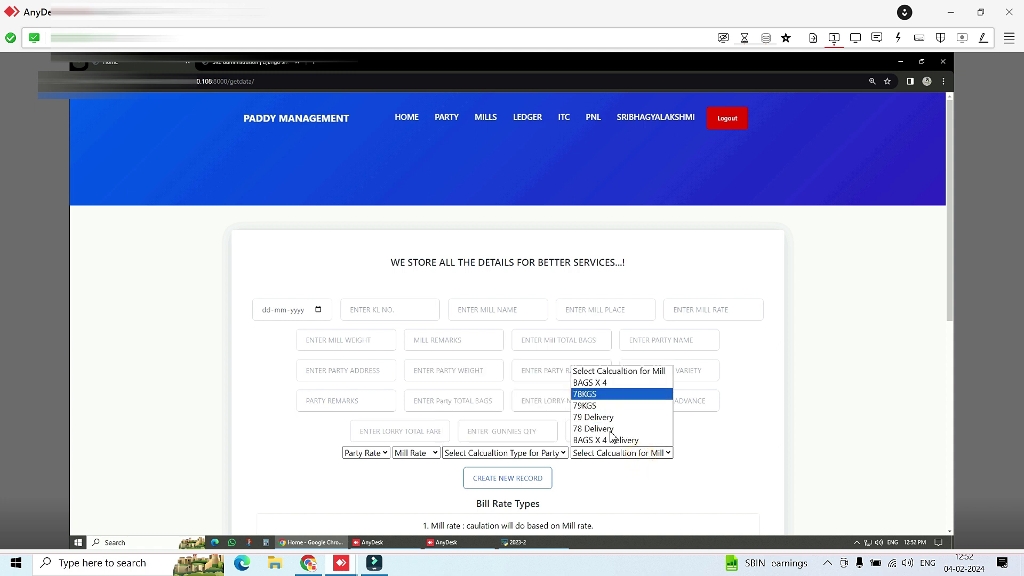
{"action": "left_click", "coordinate": [606, 502]}
{"action": "scroll", "coordinate": [555, 431], "scroll_direction": "down", "scroll_amount": 3}
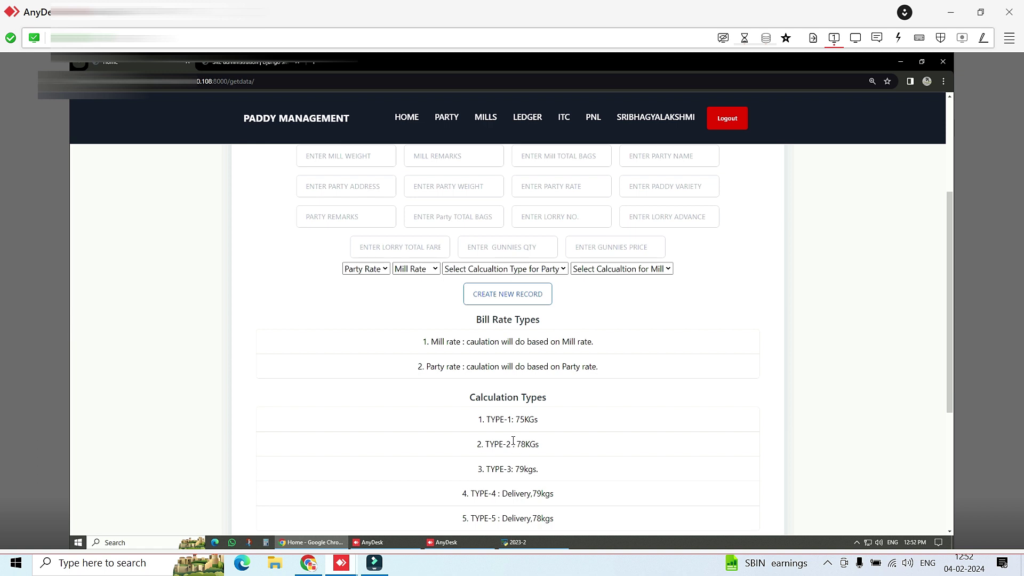
{"action": "scroll", "coordinate": [643, 451], "scroll_direction": "up", "scroll_amount": 3}
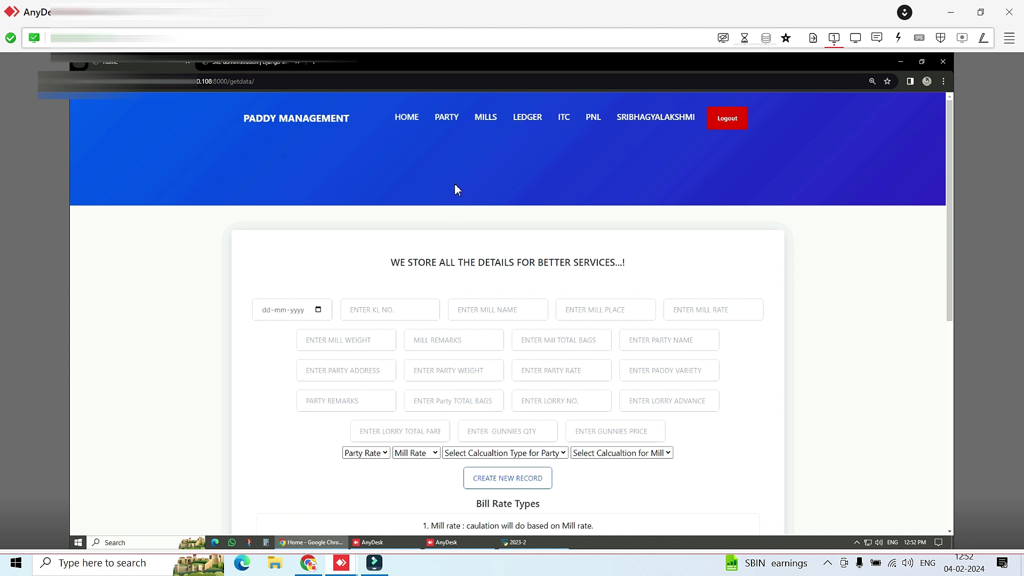
Open the first party's details from the party list and look at the edit form of its A1 record.
{"action": "left_click", "coordinate": [445, 121]}
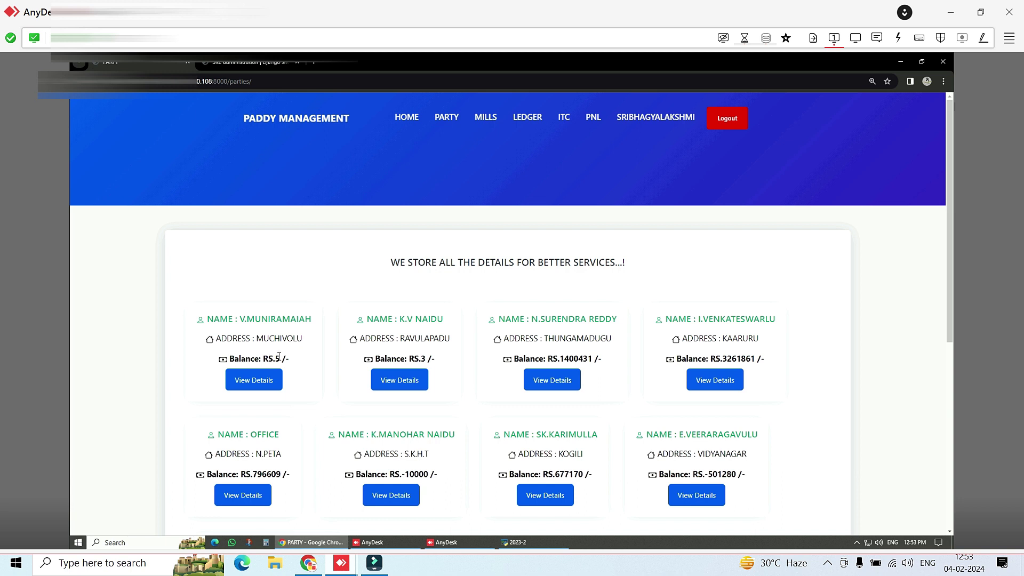
{"action": "scroll", "coordinate": [358, 366], "scroll_direction": "down", "scroll_amount": 2}
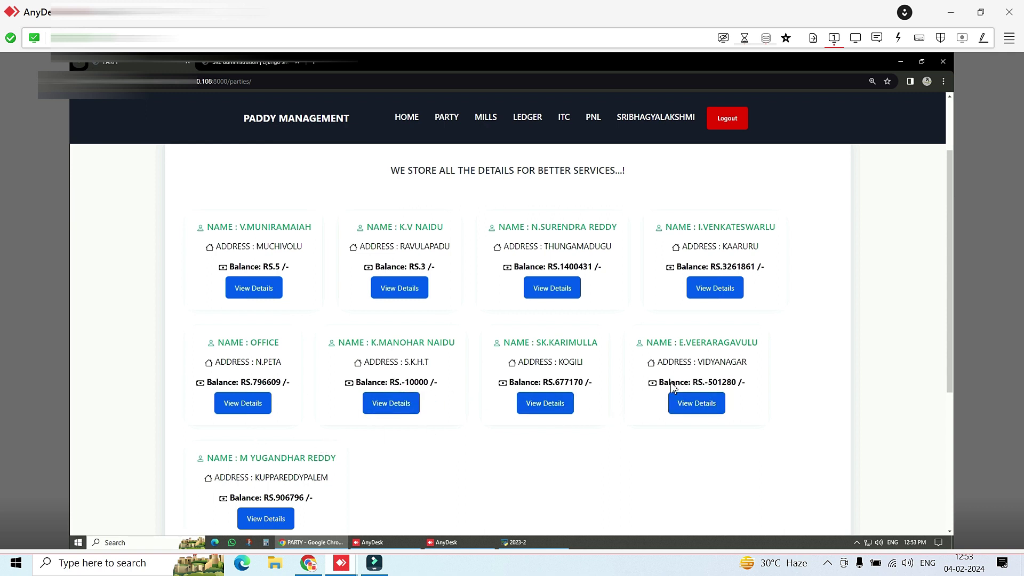
{"action": "left_click", "coordinate": [259, 295]}
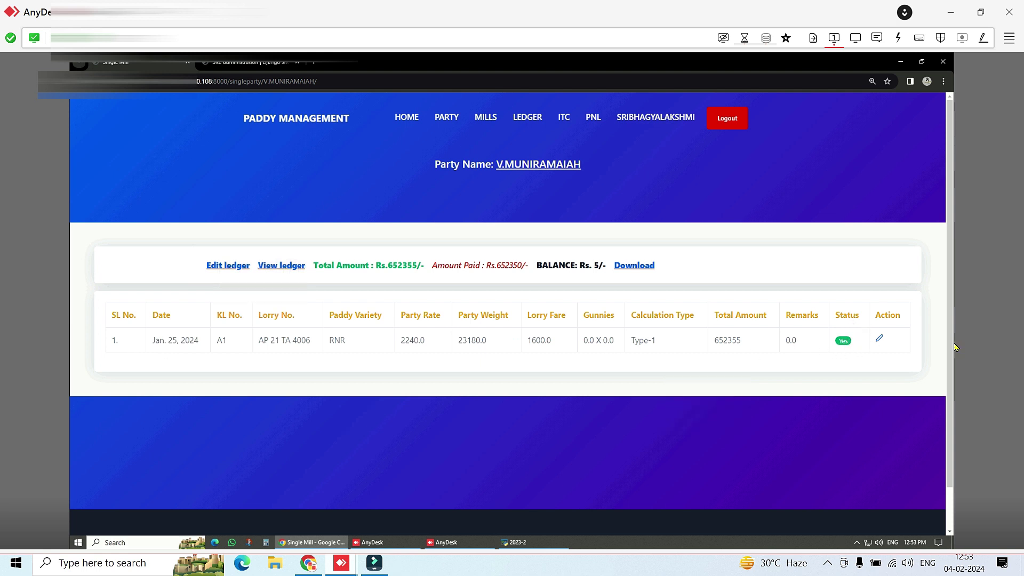
{"action": "left_click", "coordinate": [881, 344]}
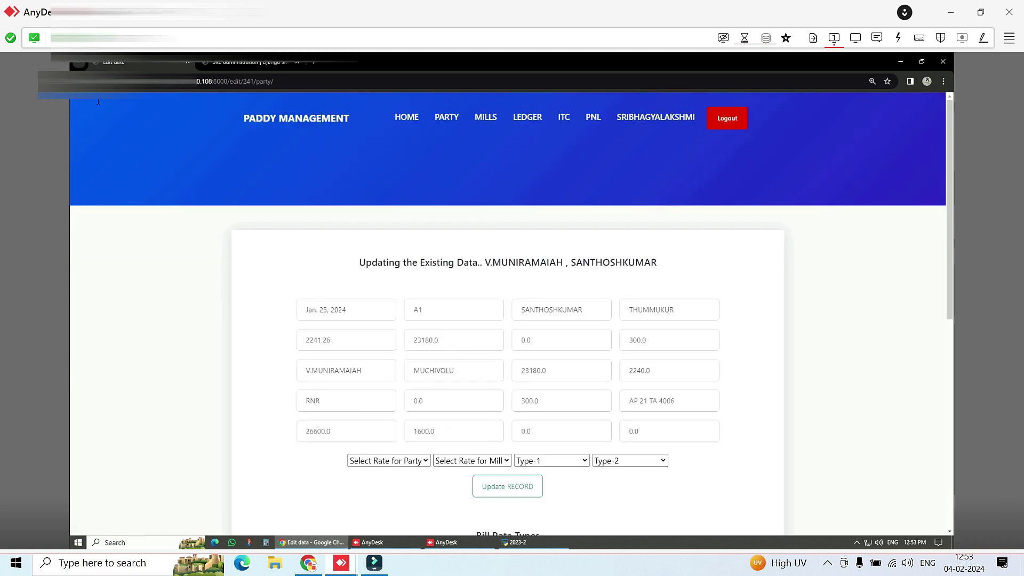
{"action": "key", "text": "alt+Left"}
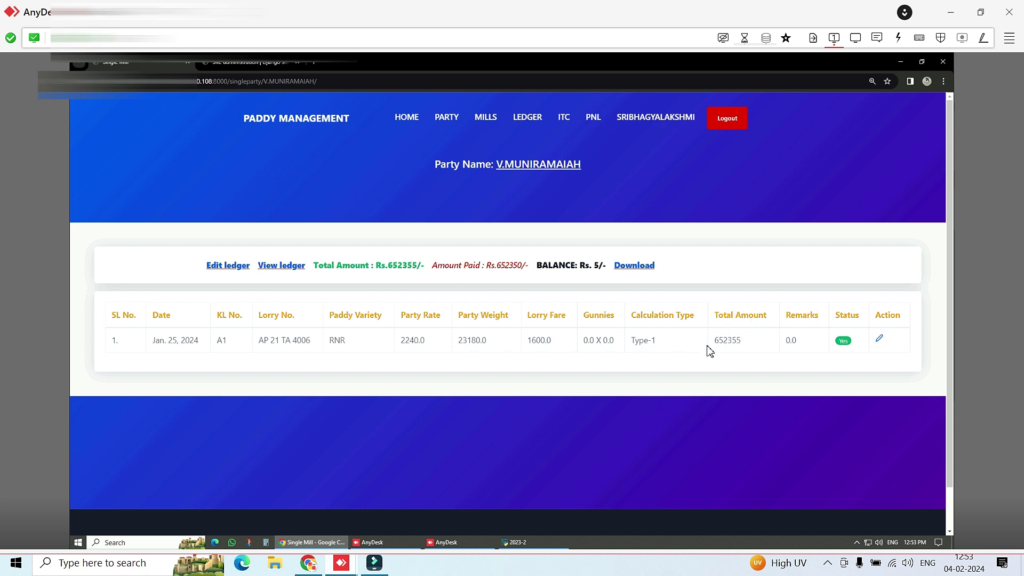
Look at the first party's ledger entry form and its ledger transactions, and return to the party list.
{"action": "left_click", "coordinate": [225, 266]}
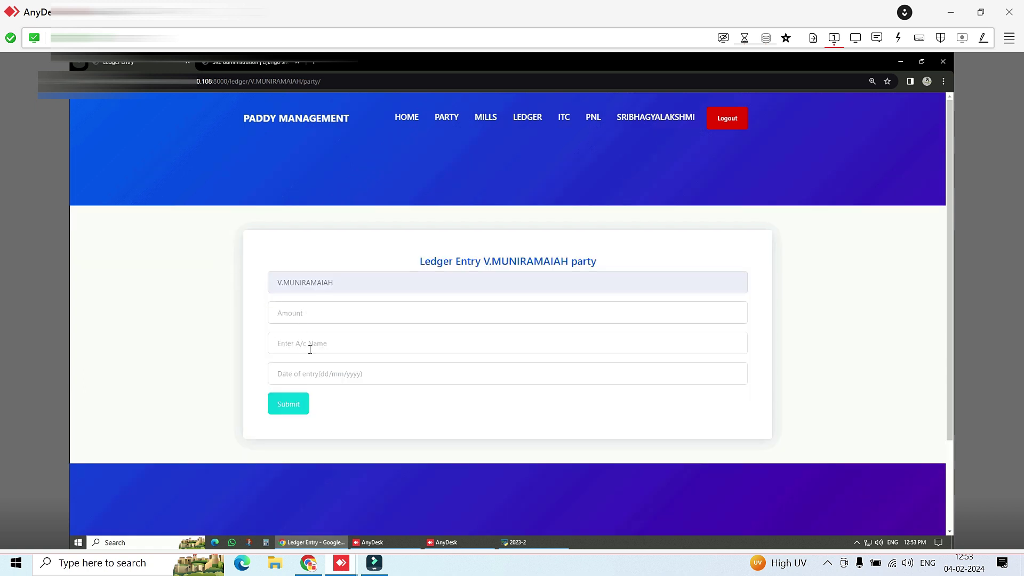
{"action": "left_click", "coordinate": [302, 411]}
{"action": "left_click", "coordinate": [282, 269]}
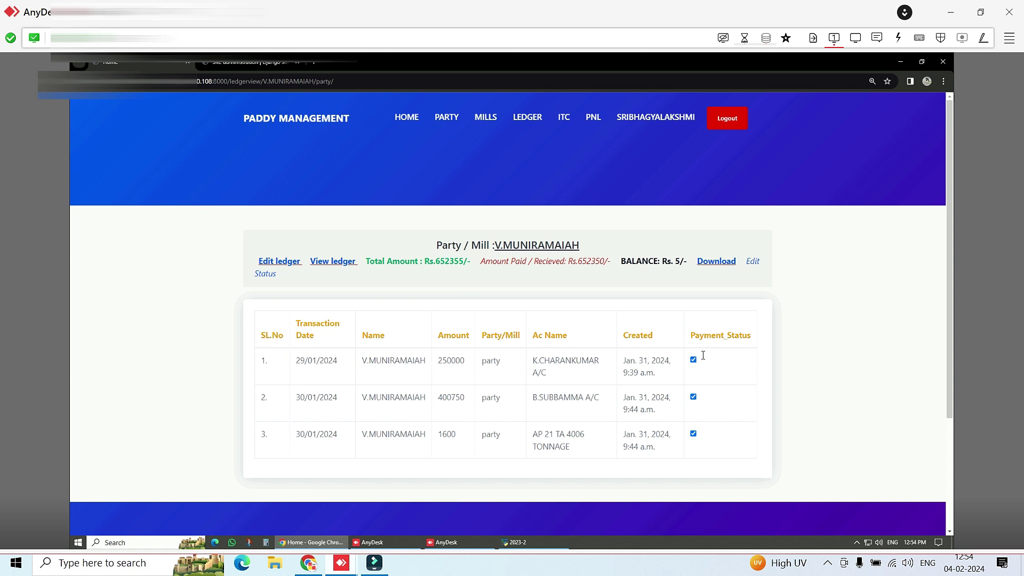
{"action": "left_click", "coordinate": [693, 433]}
{"action": "key", "text": "alt+Left"}
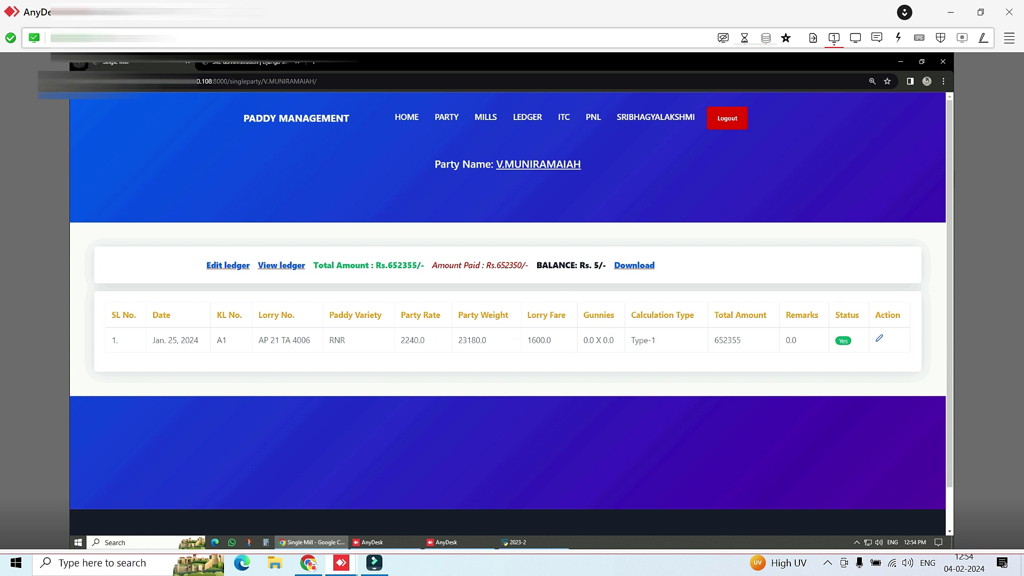
{"action": "key", "text": "alt+Left"}
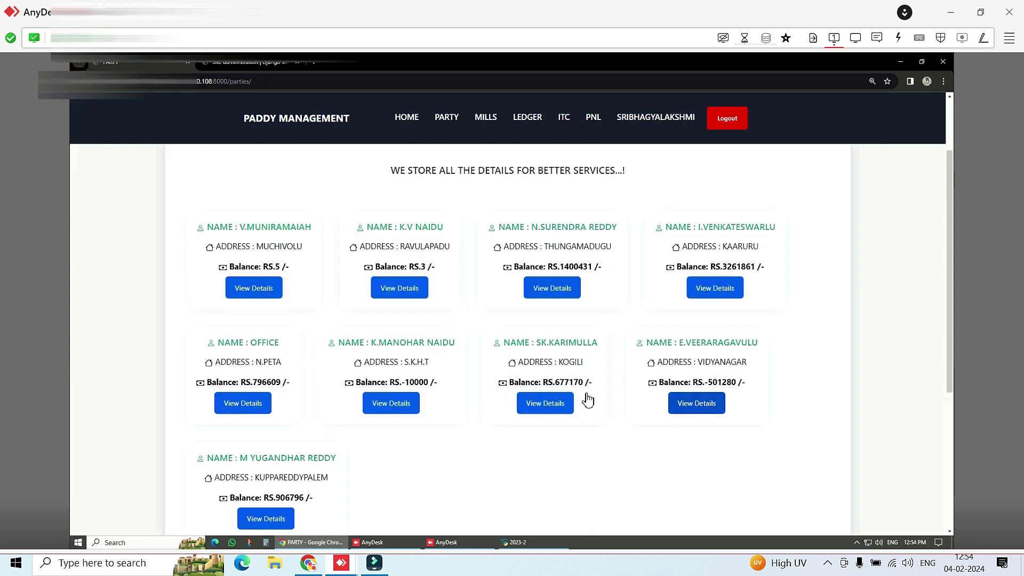
View the details of the third party in the second row and check its ledger entry form.
{"action": "left_click", "coordinate": [552, 405]}
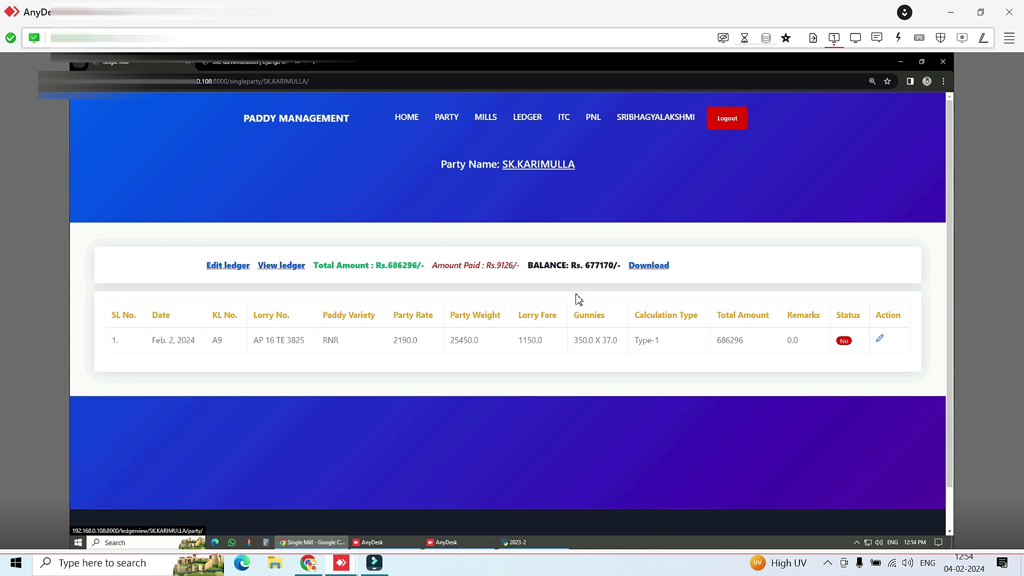
{"action": "left_click", "coordinate": [229, 267]}
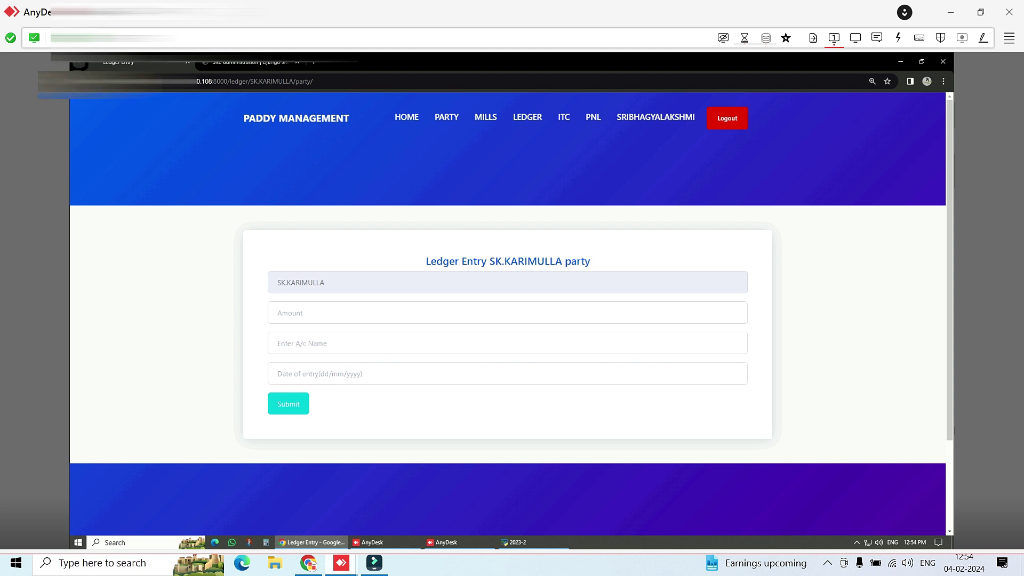
{"action": "key", "text": "alt+Left"}
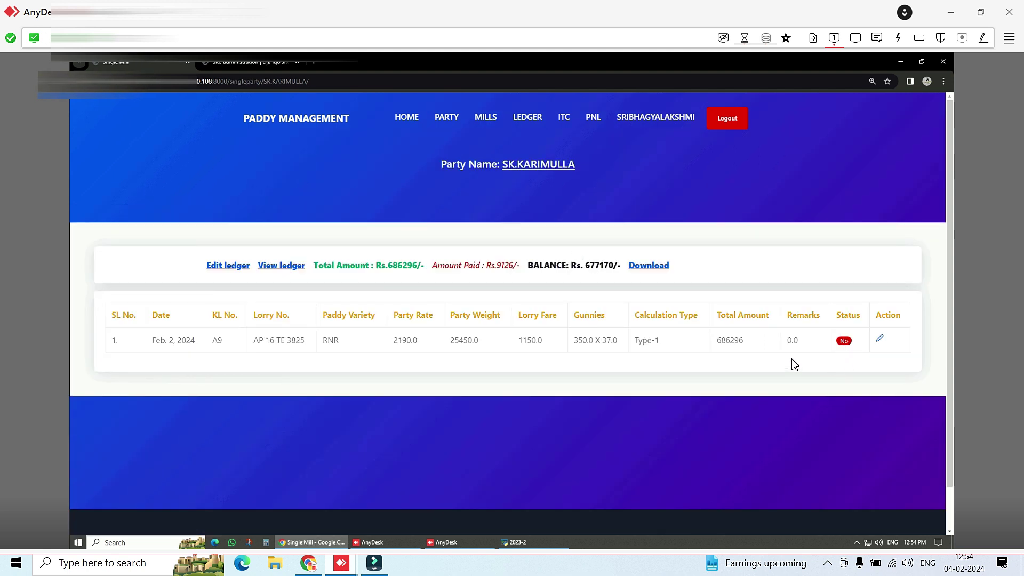
Open the details of BHARANI RICE MILL from the mills list and look at its ledger entry form.
{"action": "left_click", "coordinate": [490, 120]}
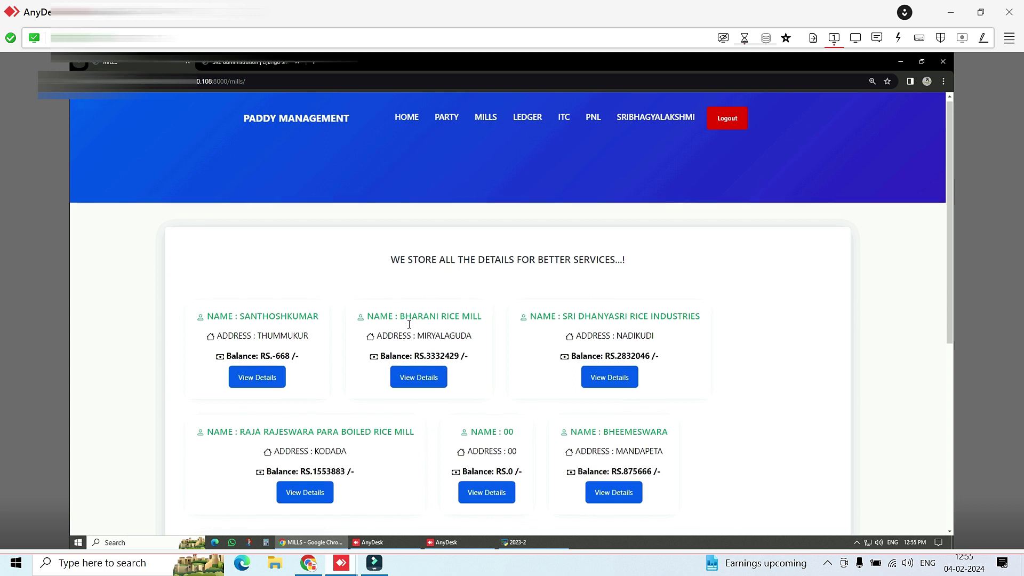
{"action": "scroll", "coordinate": [411, 326], "scroll_direction": "down", "scroll_amount": 1}
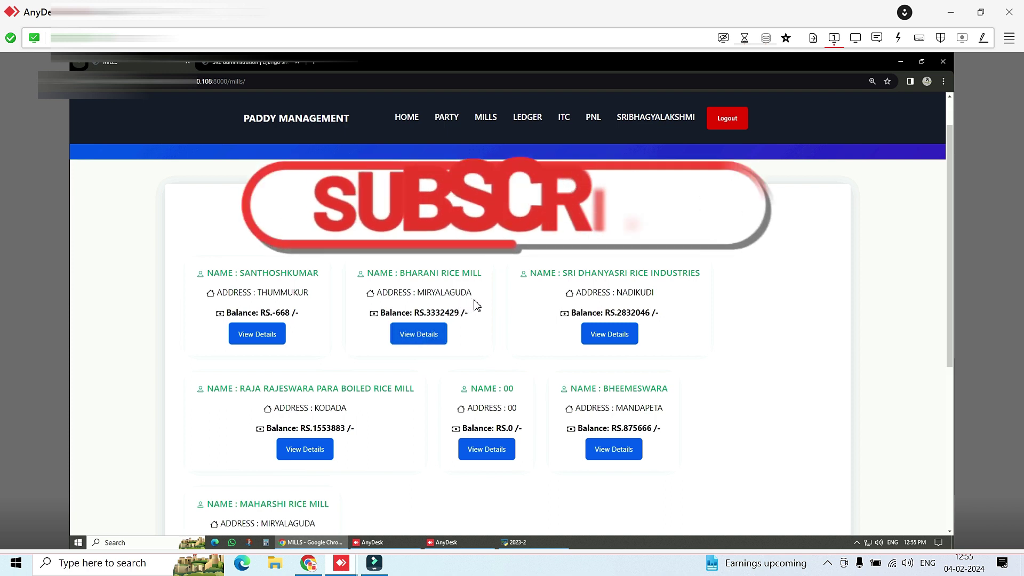
{"action": "left_click", "coordinate": [426, 334]}
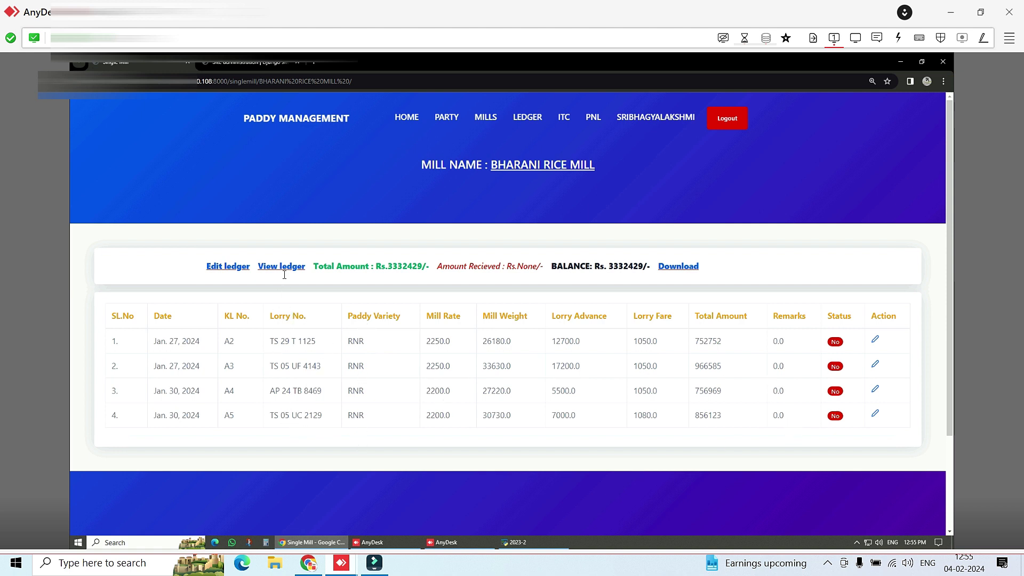
{"action": "left_click", "coordinate": [223, 267]}
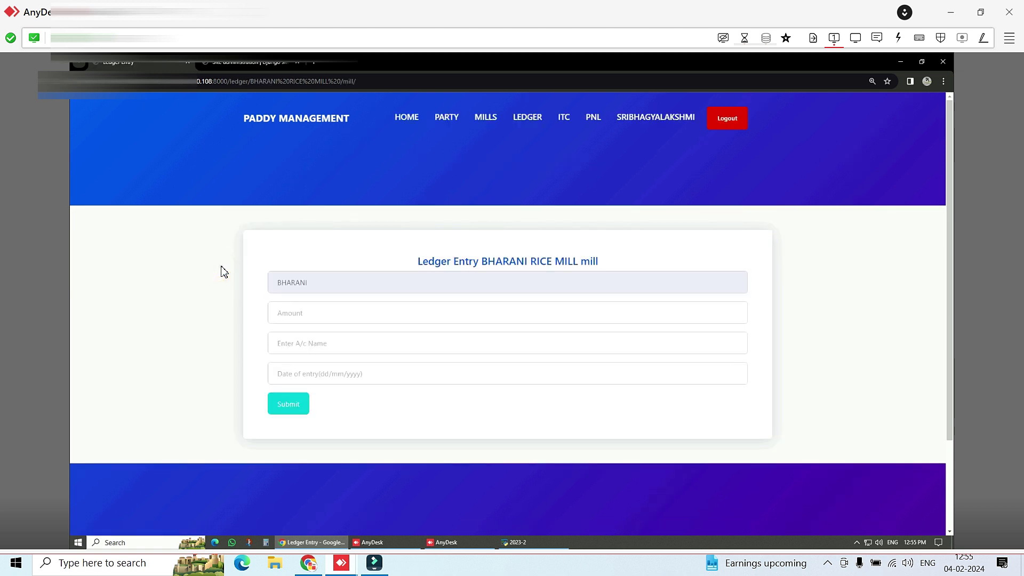
{"action": "left_click", "coordinate": [284, 319]}
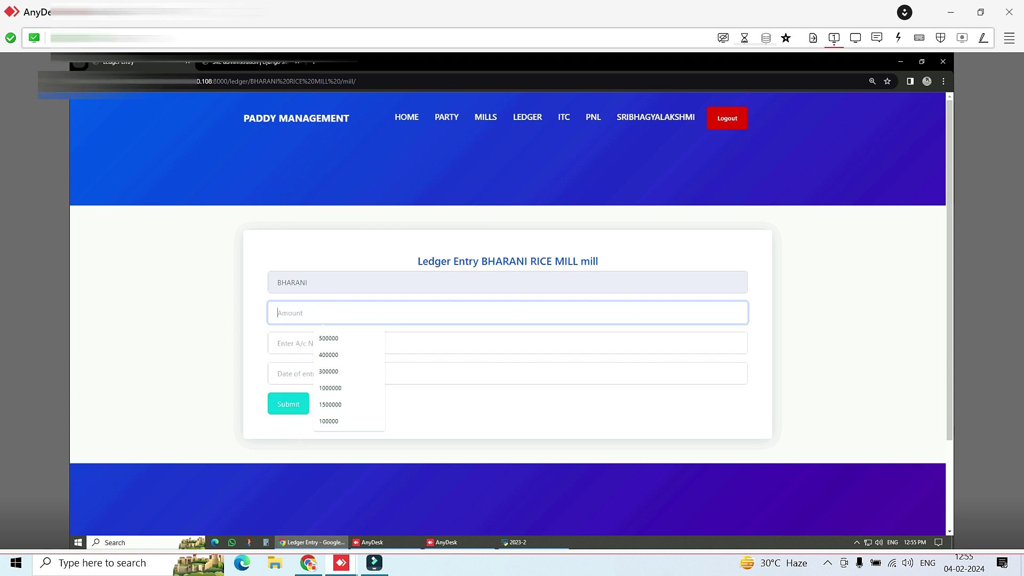
{"action": "key", "text": "alt+Left"}
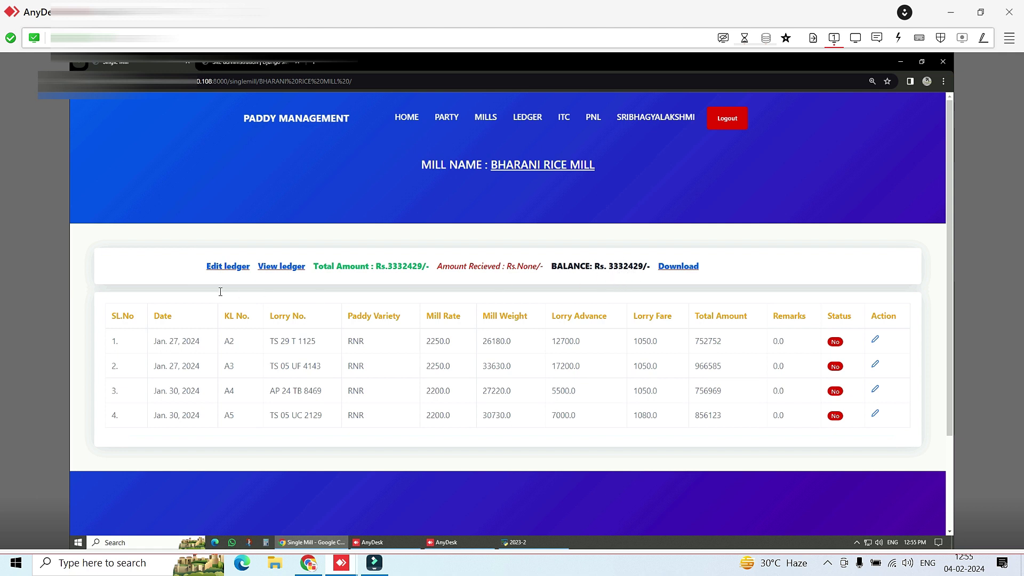
Download the BHARANI RICE MILL details as a CSV file and open it in Excel to inspect the dates.
{"action": "left_click", "coordinate": [683, 269]}
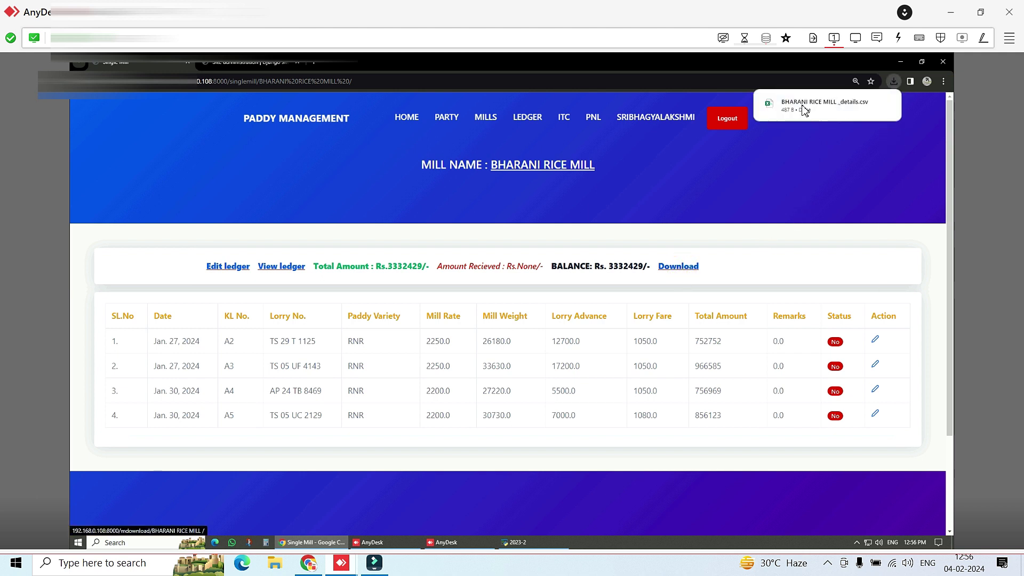
{"action": "left_click", "coordinate": [800, 109]}
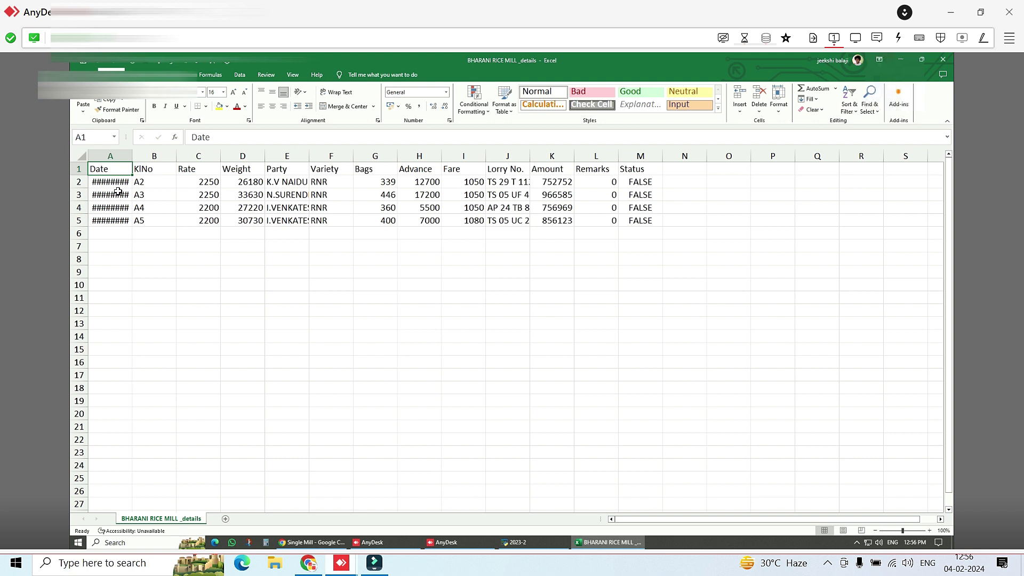
{"action": "left_click_drag", "start_coordinate": [118, 193], "coordinate": [120, 184]}
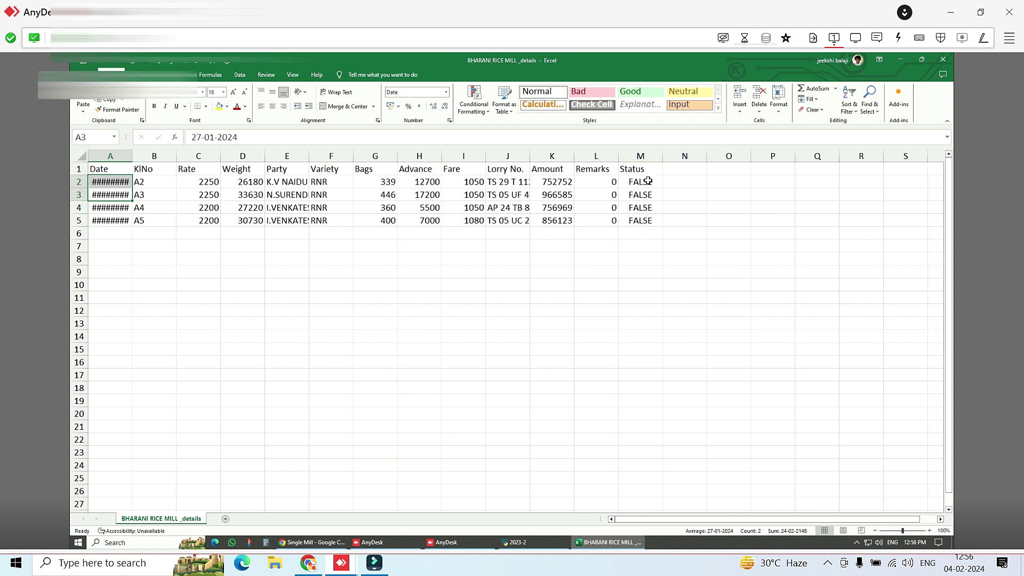
Close the Excel file and review the balances and all transactions on the Total Ledger Entries page in the browser.
{"action": "left_click", "coordinate": [947, 65]}
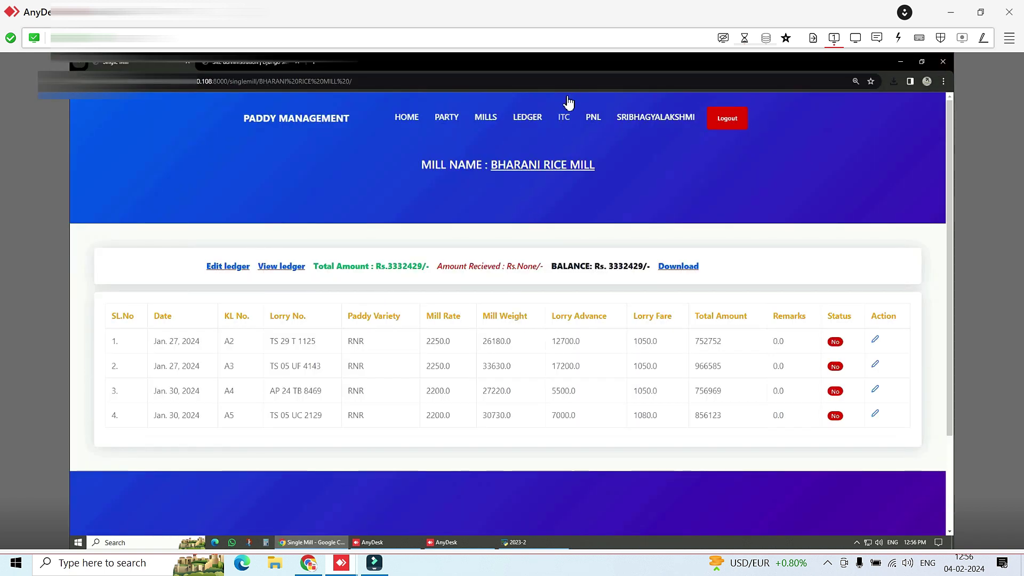
{"action": "left_click", "coordinate": [531, 119]}
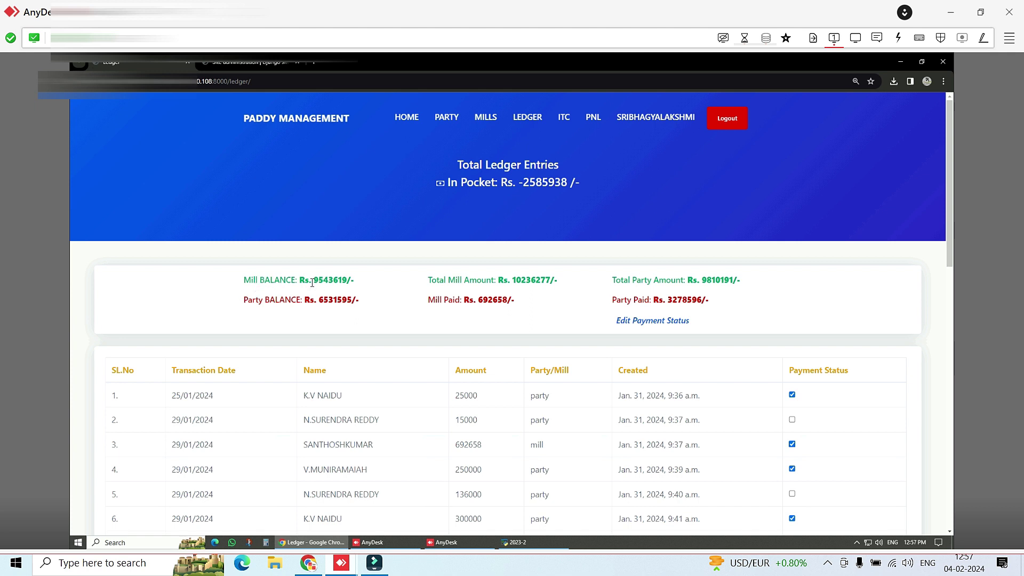
{"action": "left_click_drag", "start_coordinate": [309, 280], "coordinate": [353, 281]}
{"action": "left_click", "coordinate": [364, 292]}
{"action": "scroll", "coordinate": [580, 339], "scroll_direction": "down", "scroll_amount": 3}
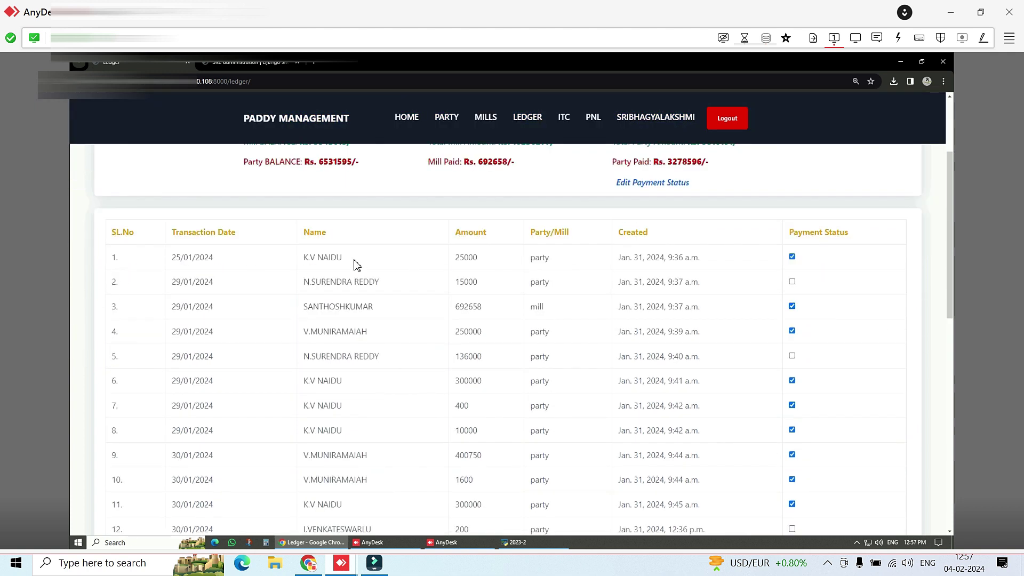
{"action": "scroll", "coordinate": [195, 487], "scroll_direction": "down", "scroll_amount": 3}
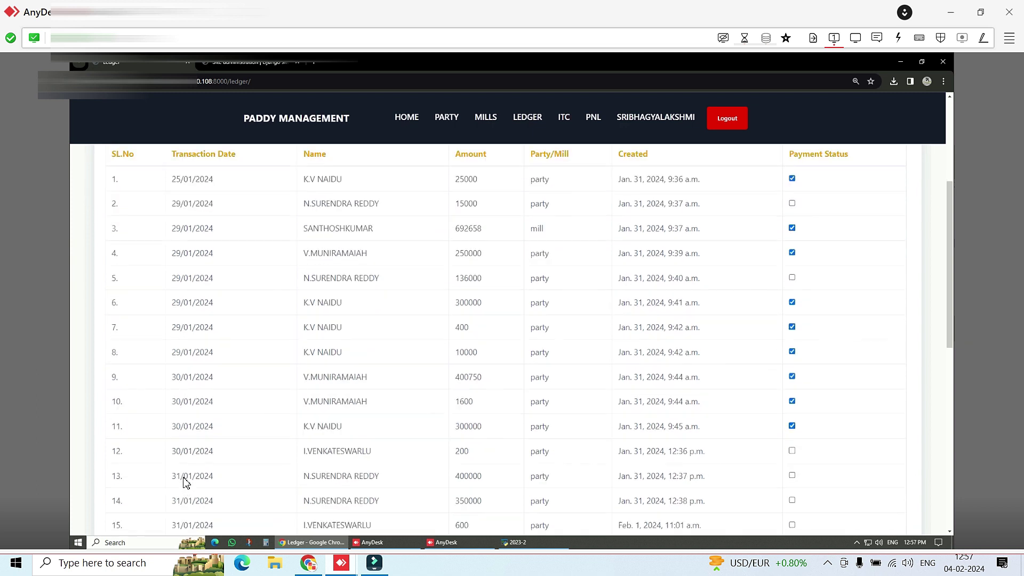
{"action": "scroll", "coordinate": [181, 490], "scroll_direction": "down", "scroll_amount": 4}
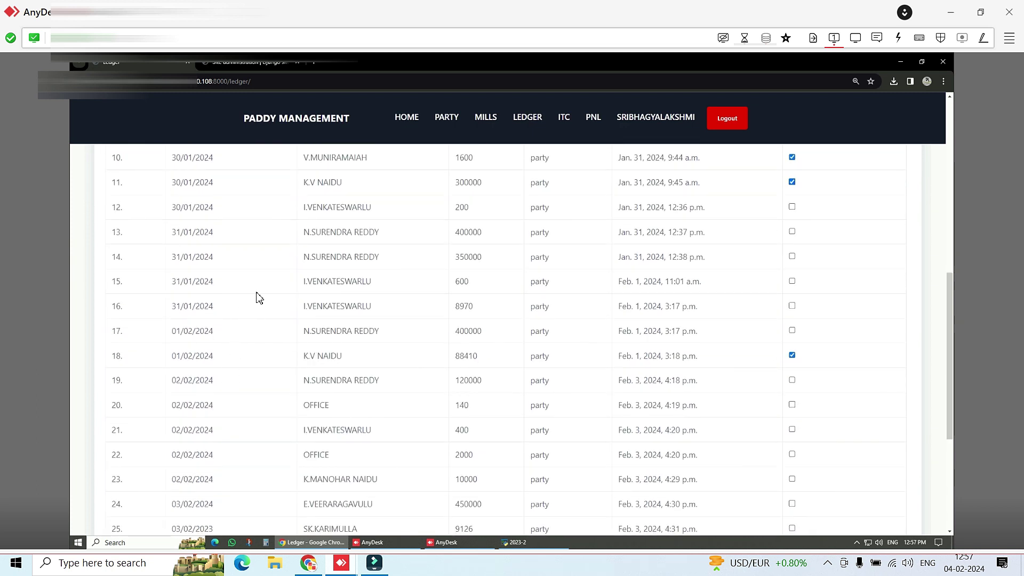
{"action": "scroll", "coordinate": [259, 298], "scroll_direction": "down", "scroll_amount": 5}
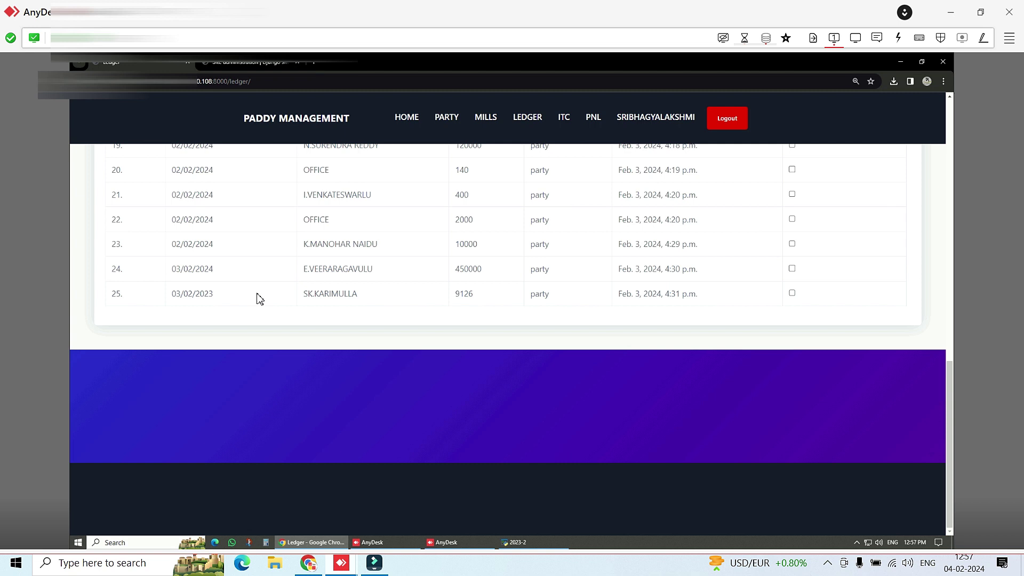
{"action": "scroll", "coordinate": [259, 298], "scroll_direction": "up", "scroll_amount": 12}
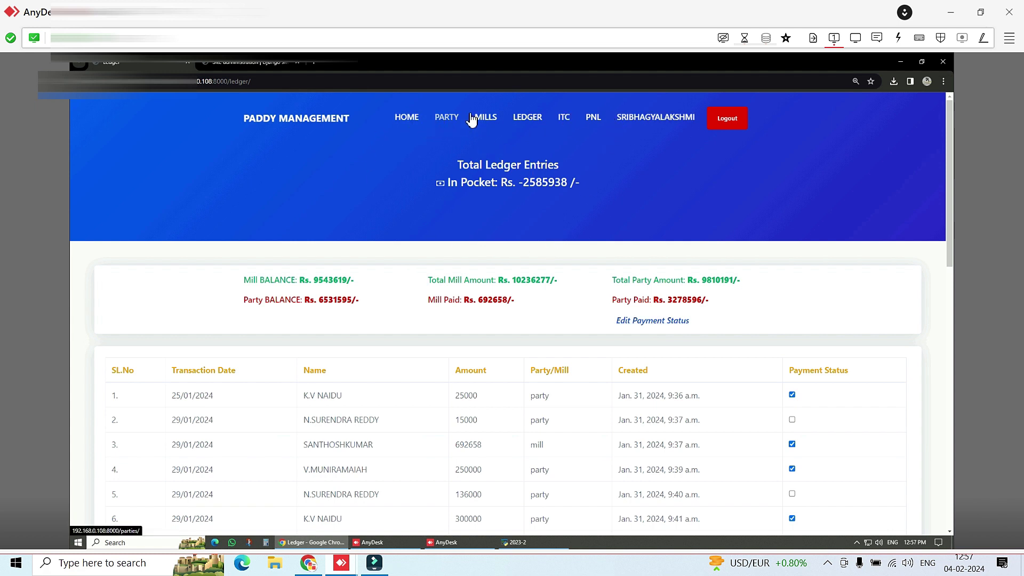
Look at the ITC section's Interest Entry Form with its name suggestions, and view the list of credit entries.
{"action": "left_click", "coordinate": [566, 119]}
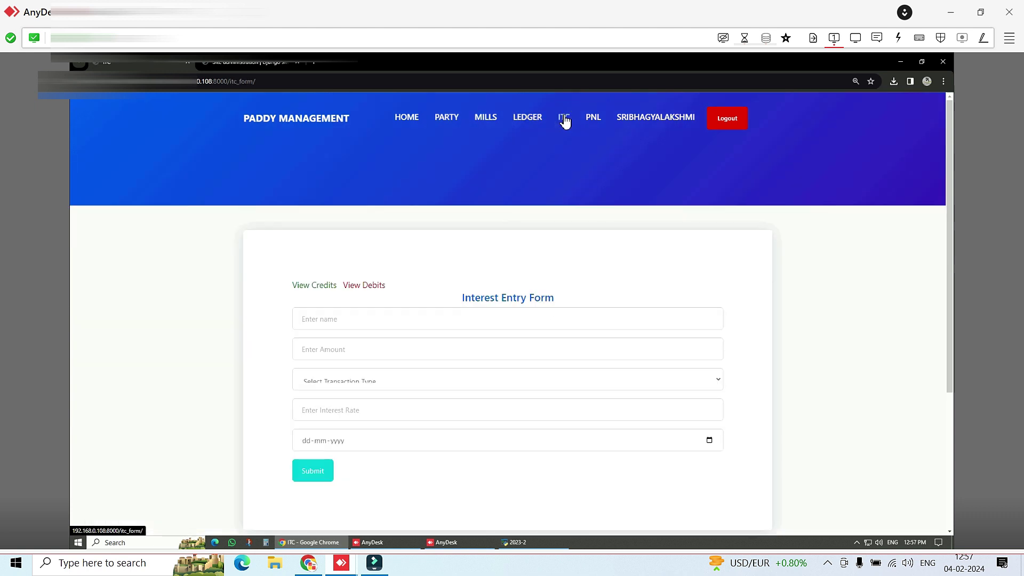
{"action": "left_click", "coordinate": [339, 320]}
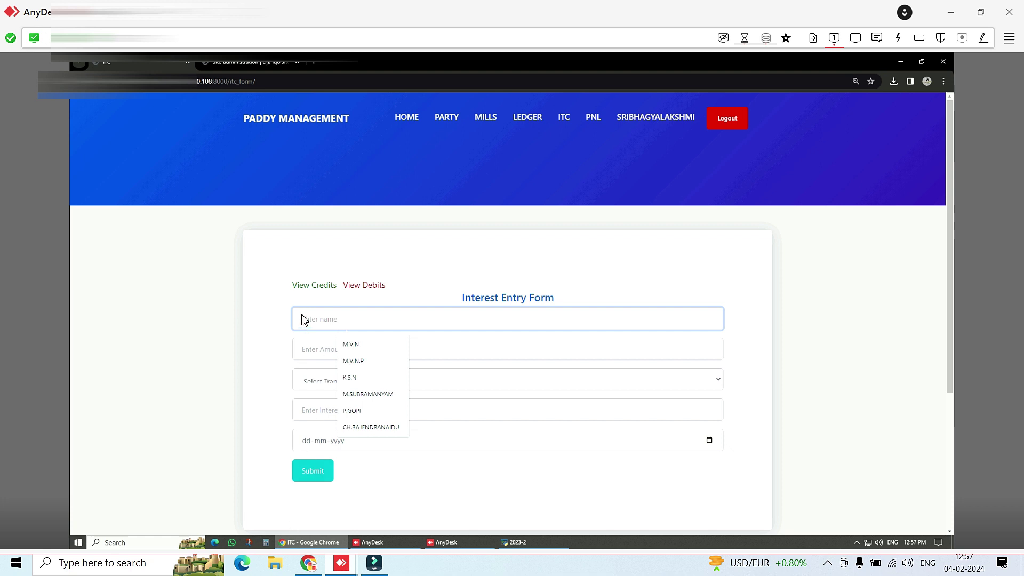
{"action": "left_click", "coordinate": [313, 286]}
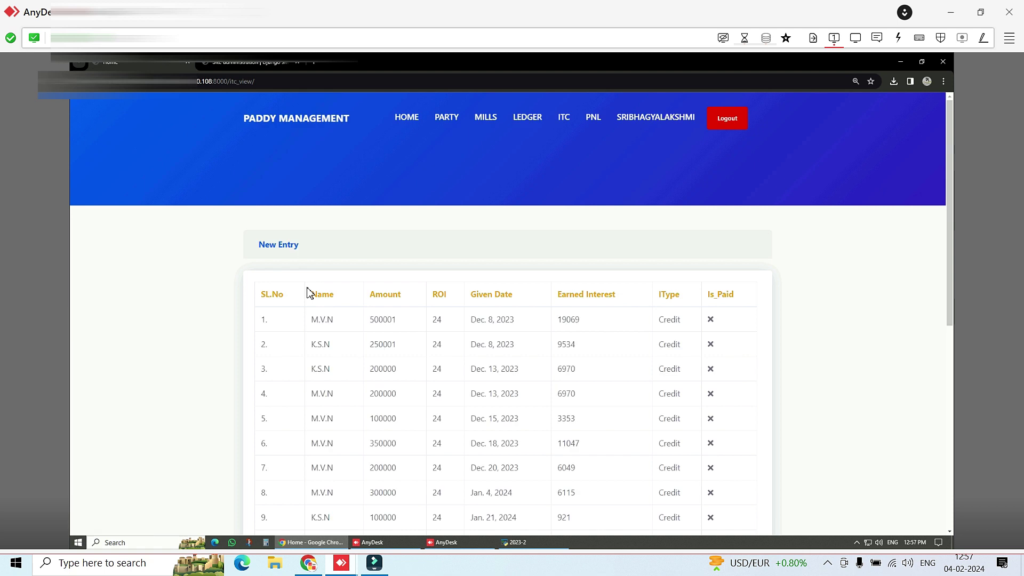
{"action": "scroll", "coordinate": [502, 321], "scroll_direction": "down", "scroll_amount": 1}
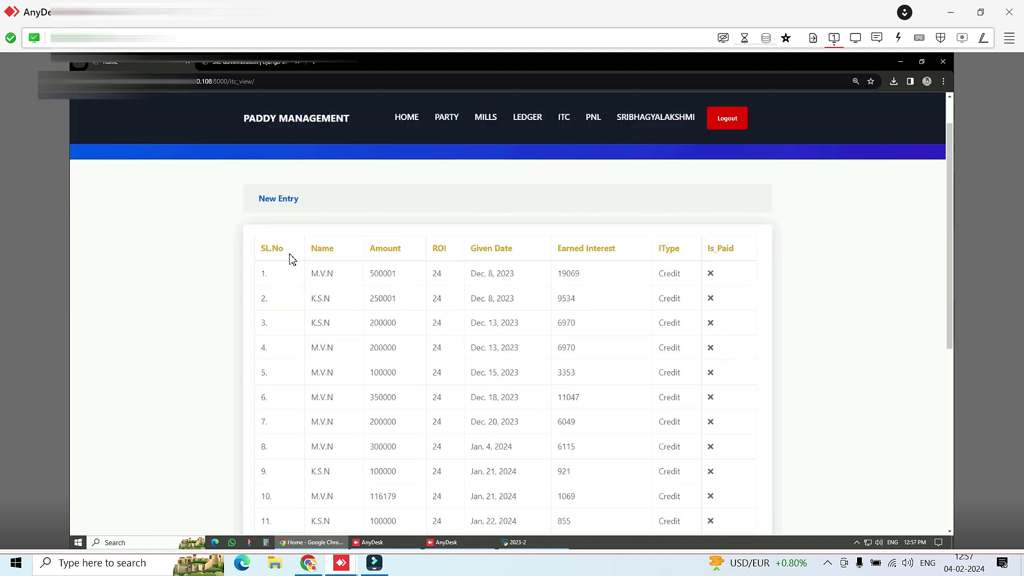